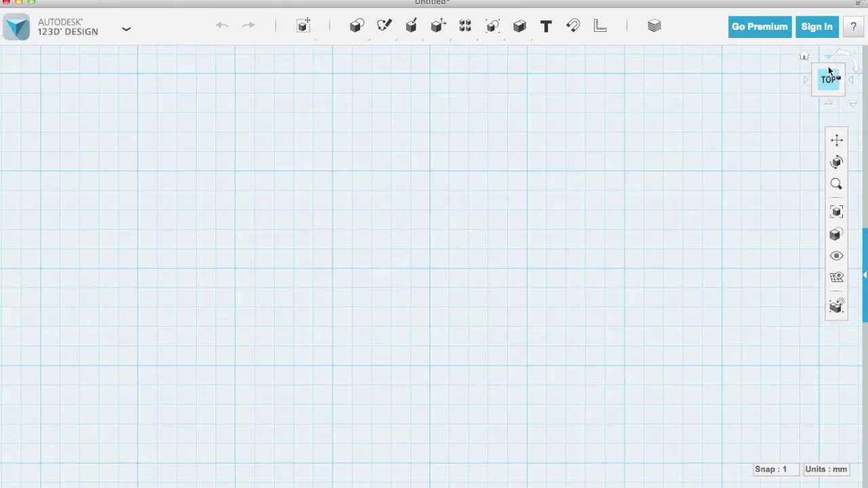
# Sketch a vertical polyline segment 45 mm long downward on the grid and finish the sketch.
pyautogui.moveTo(375, 22)
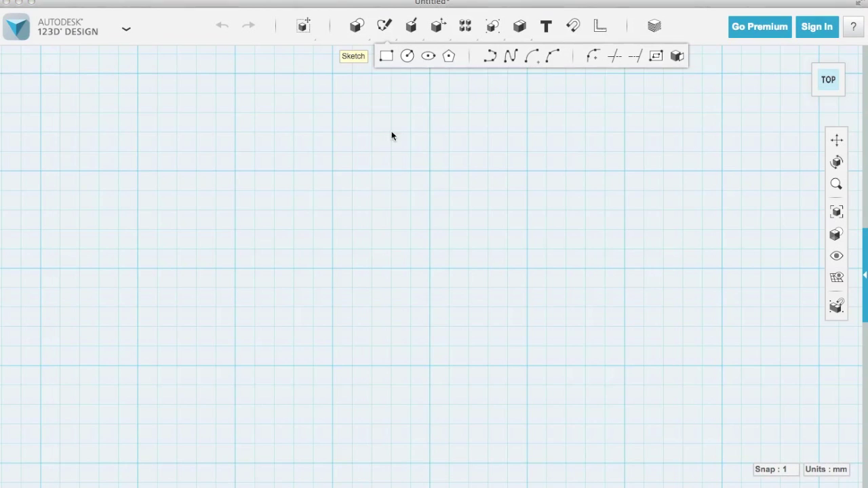
pyautogui.click(429, 170)
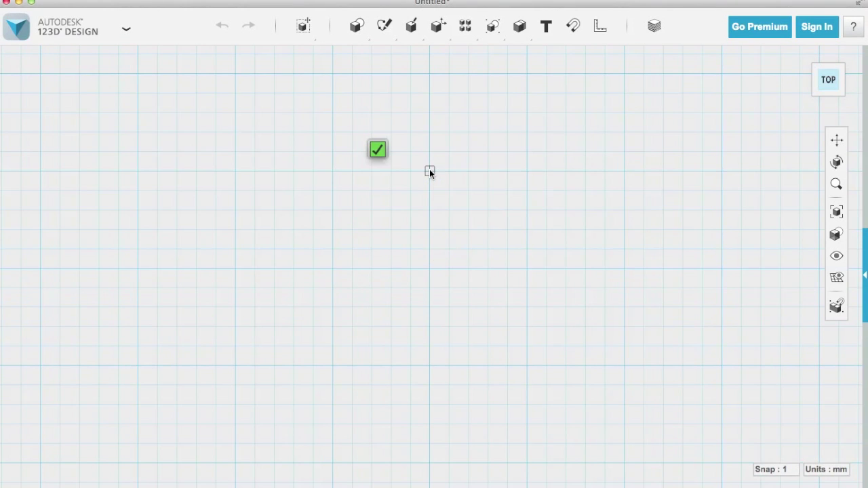
pyautogui.click(429, 170)
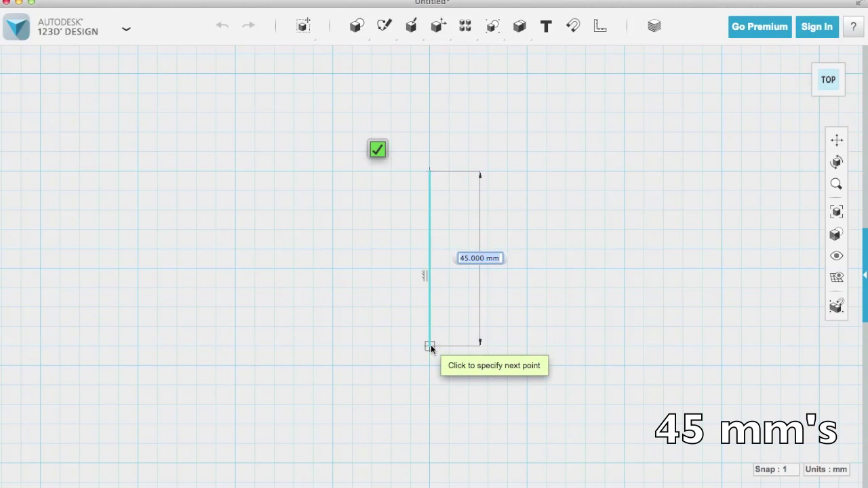
pyautogui.click(431, 344)
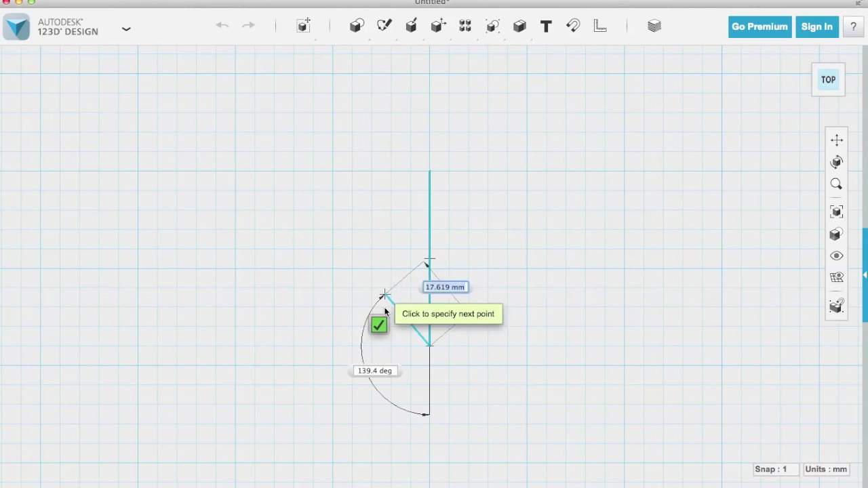
pyautogui.click(381, 325)
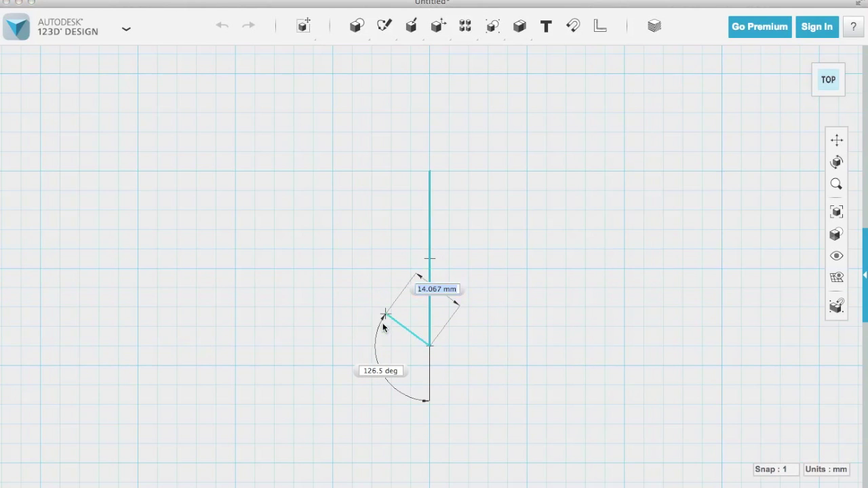
# Add a 5 mm horizontal segment to the same sketch, running right from the upper end of the vertical line.
pyautogui.moveTo(378, 14)
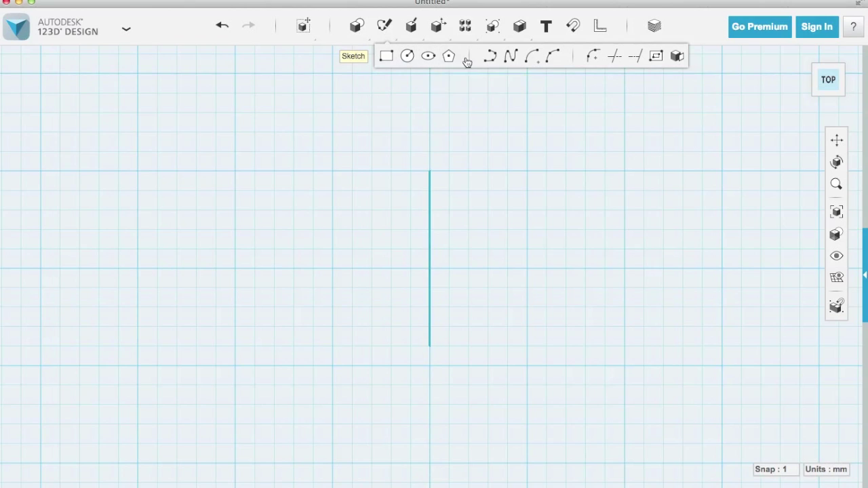
pyautogui.click(428, 176)
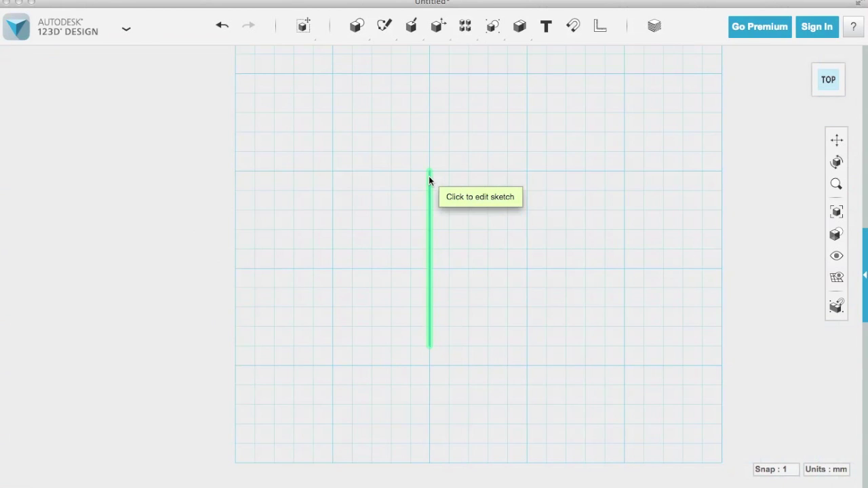
pyautogui.click(429, 171)
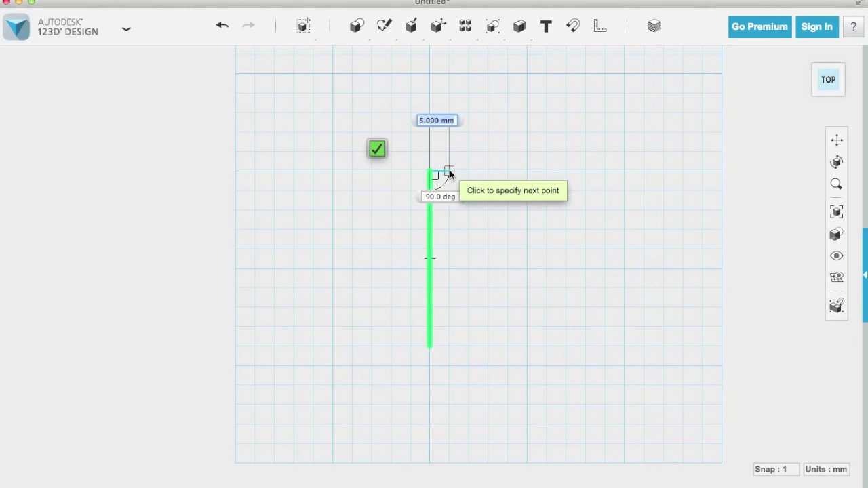
pyautogui.click(450, 172)
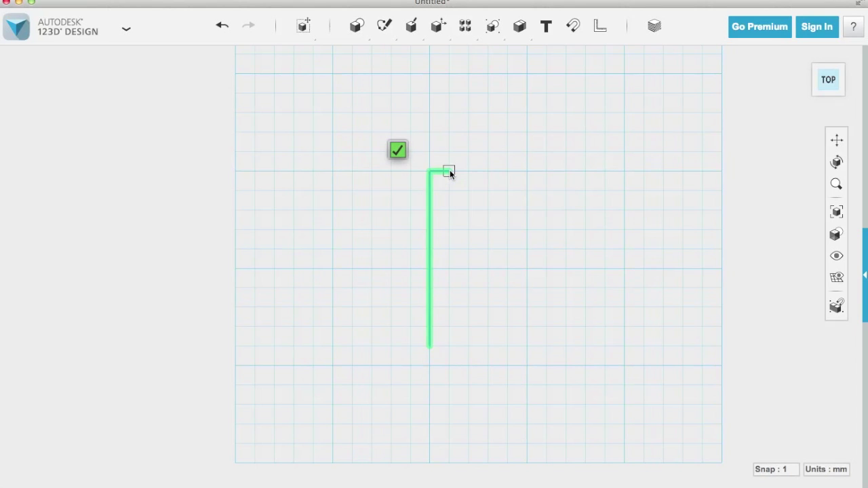
pyautogui.click(400, 151)
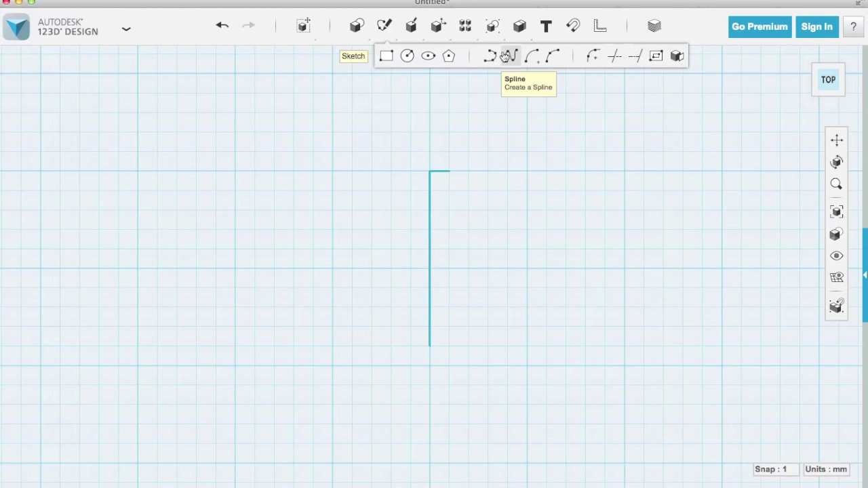
# Close the profile with a spline from the short segment's free end, shaping a slim handle, wide disc and pointed tip down to the vertical line's lower end.
pyautogui.click(509, 55)
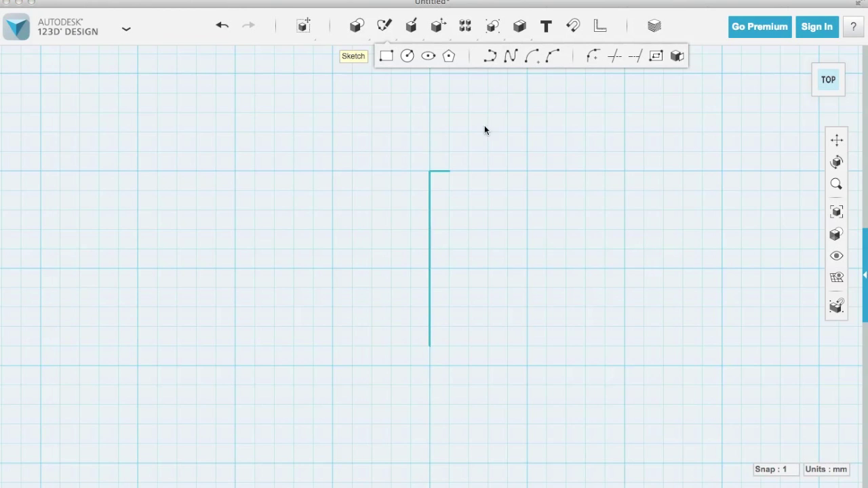
pyautogui.click(442, 169)
pyautogui.click(448, 174)
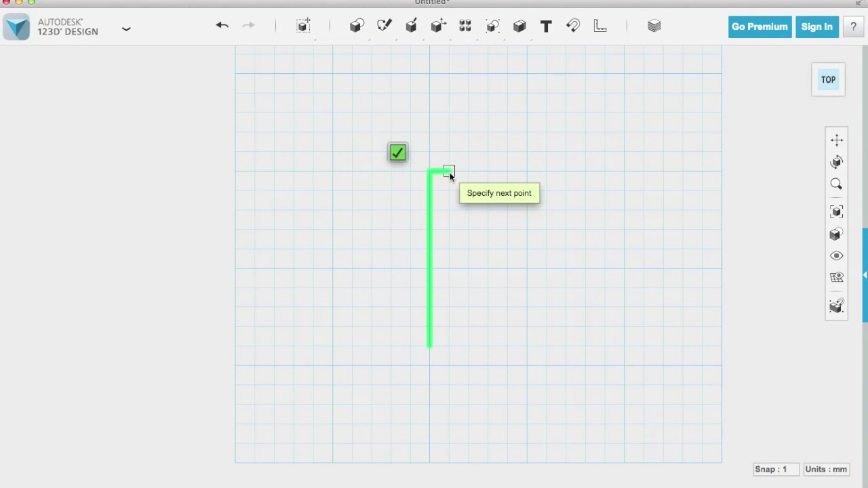
pyautogui.click(455, 198)
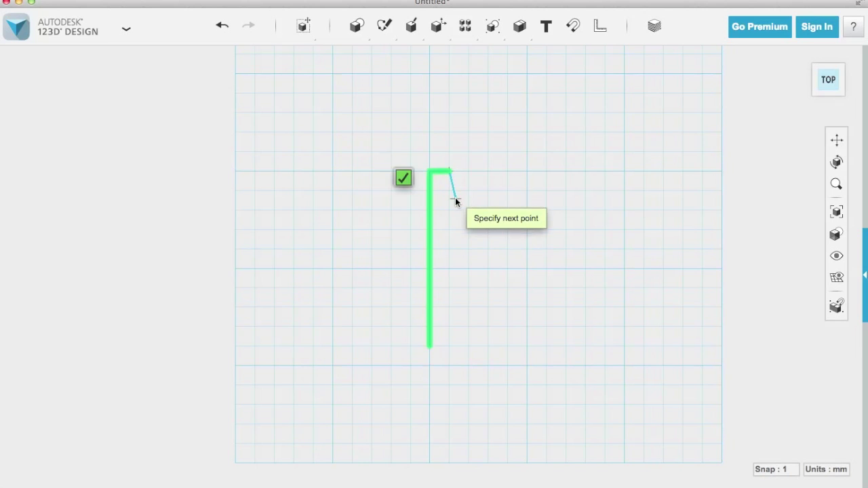
pyautogui.click(448, 262)
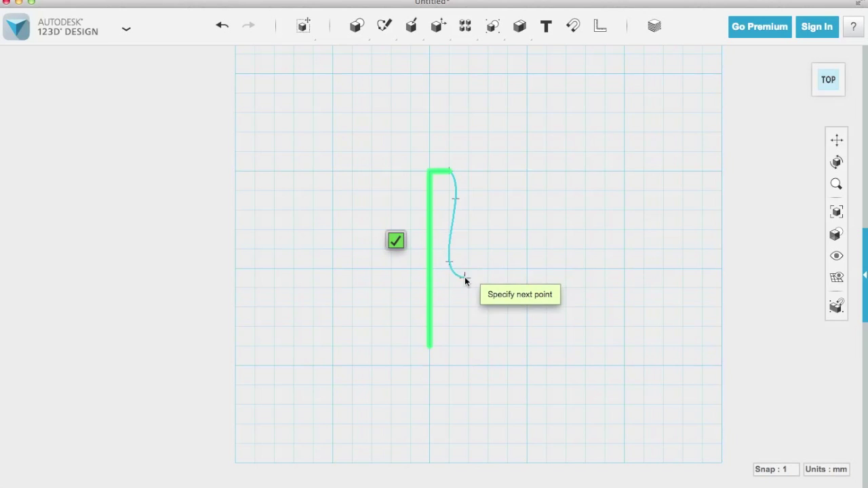
pyautogui.click(465, 277)
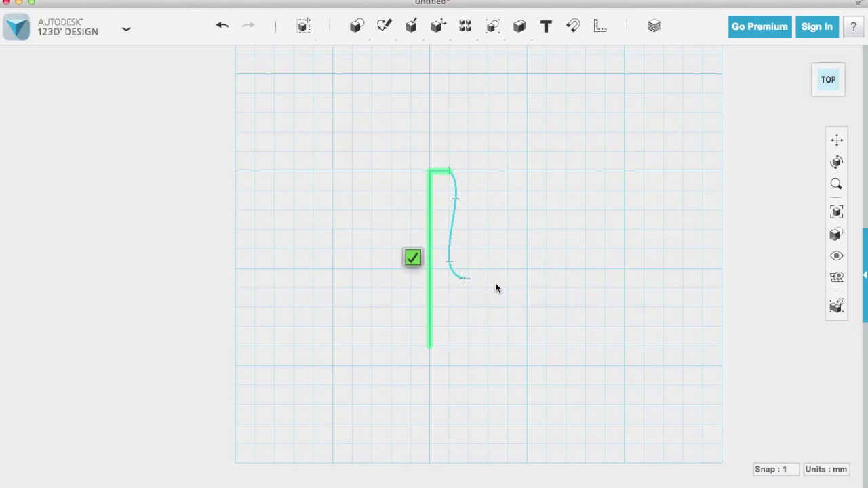
pyautogui.click(533, 280)
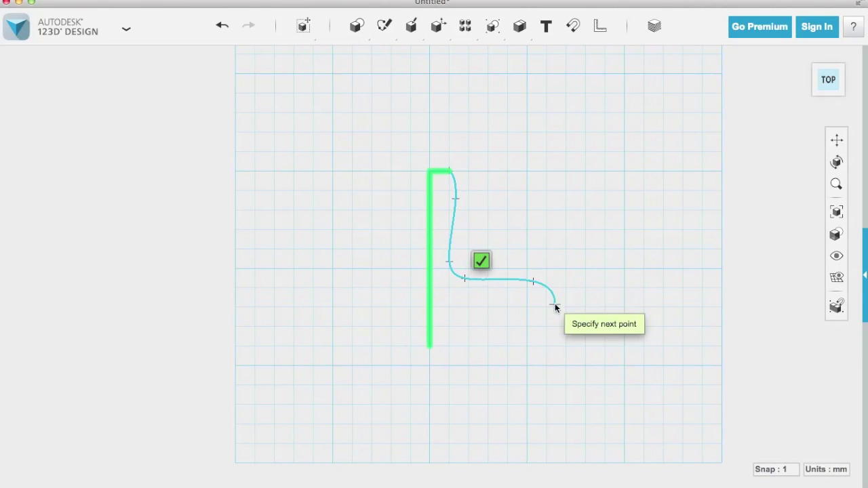
pyautogui.click(556, 299)
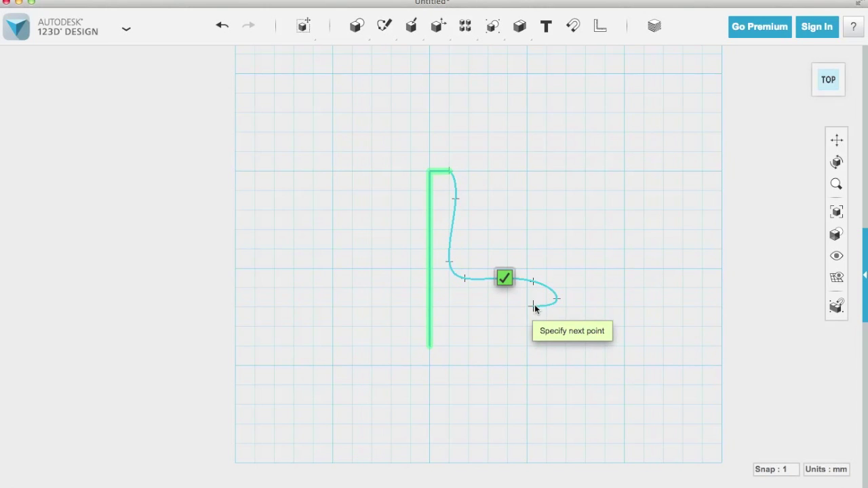
pyautogui.click(534, 306)
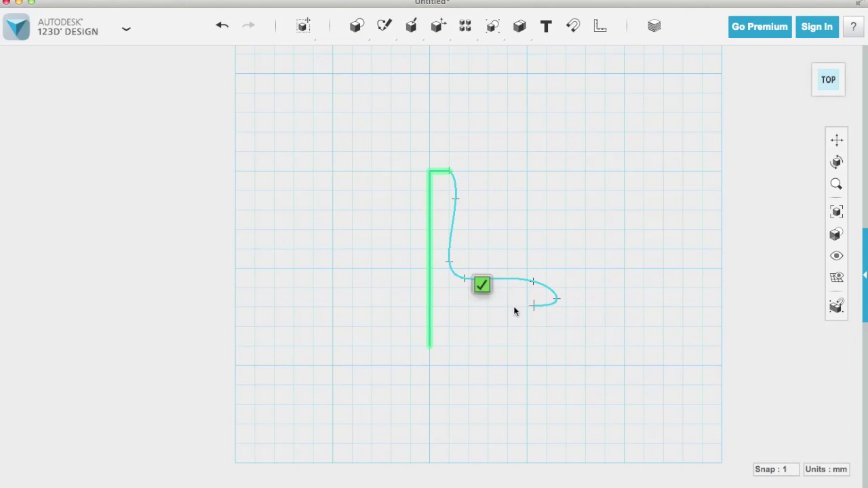
pyautogui.click(464, 316)
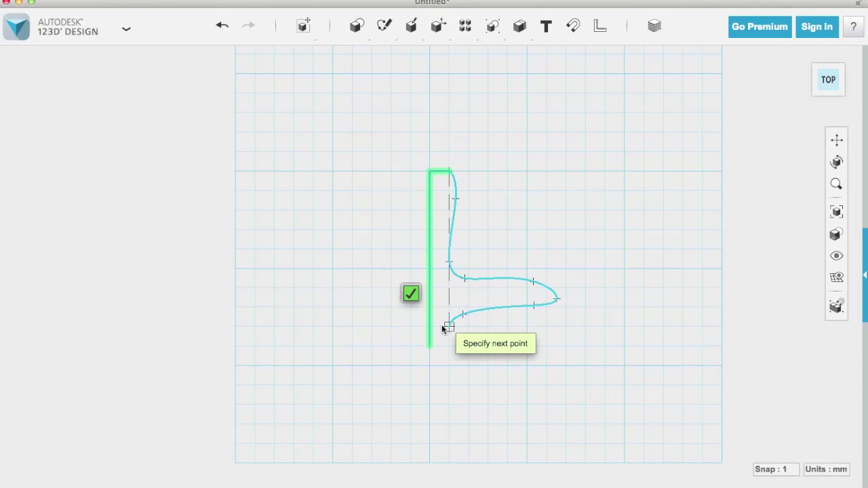
pyautogui.click(446, 327)
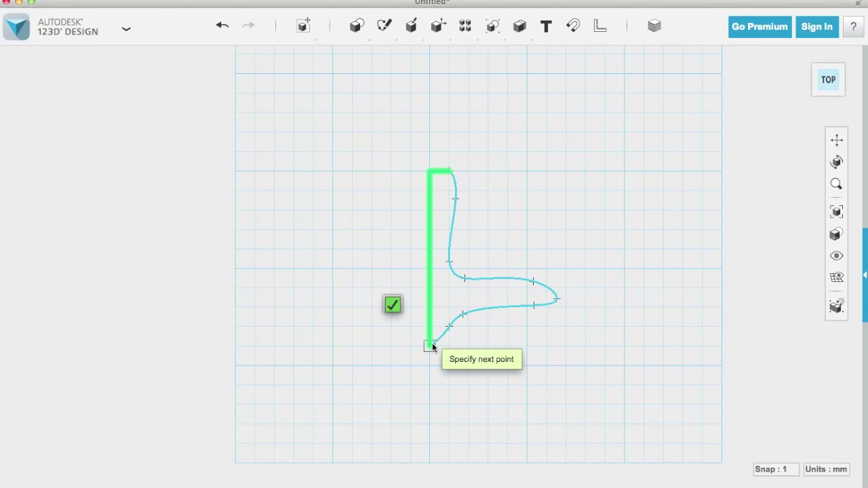
pyautogui.click(431, 345)
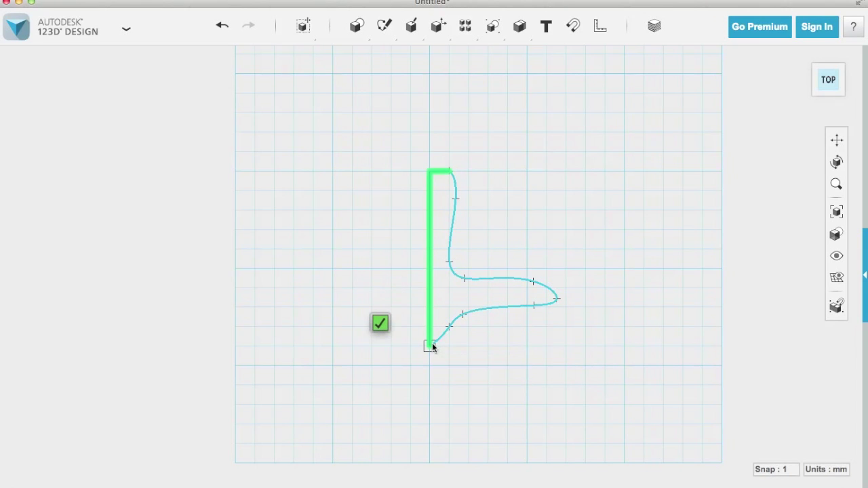
pyautogui.click(381, 324)
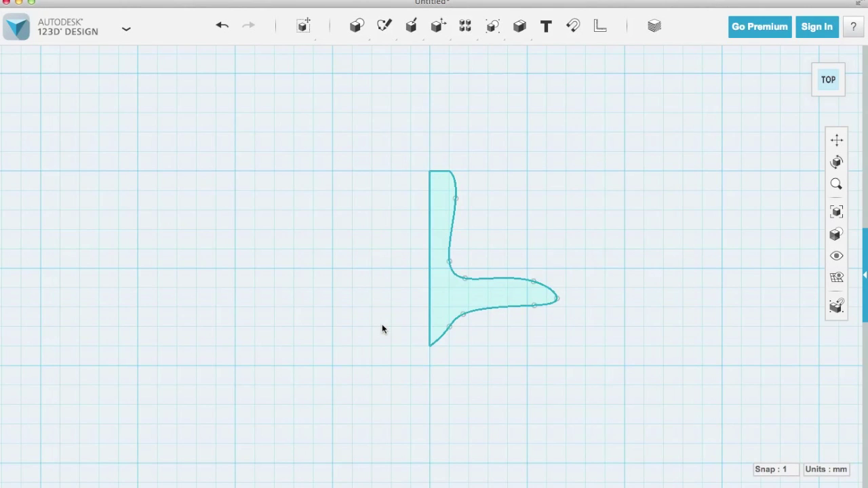
# Set up a Revolve of the closed half profile, using its long vertical edge as the axis.
pyautogui.click(453, 305)
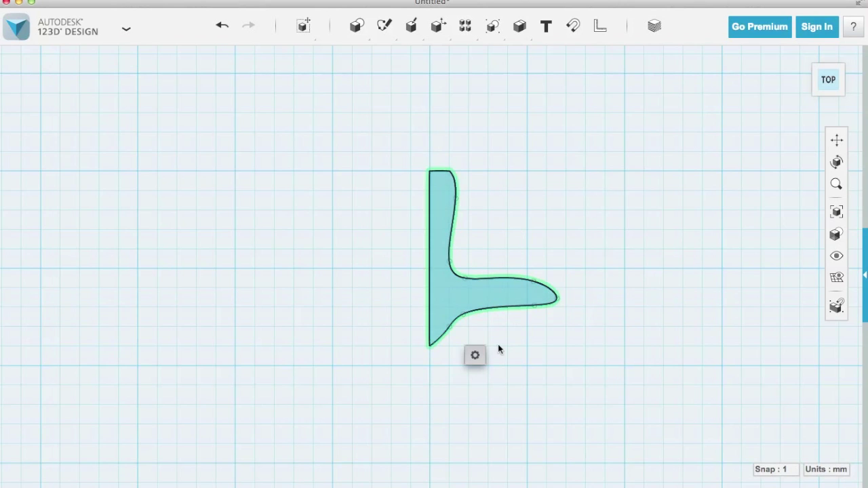
pyautogui.moveTo(475, 357)
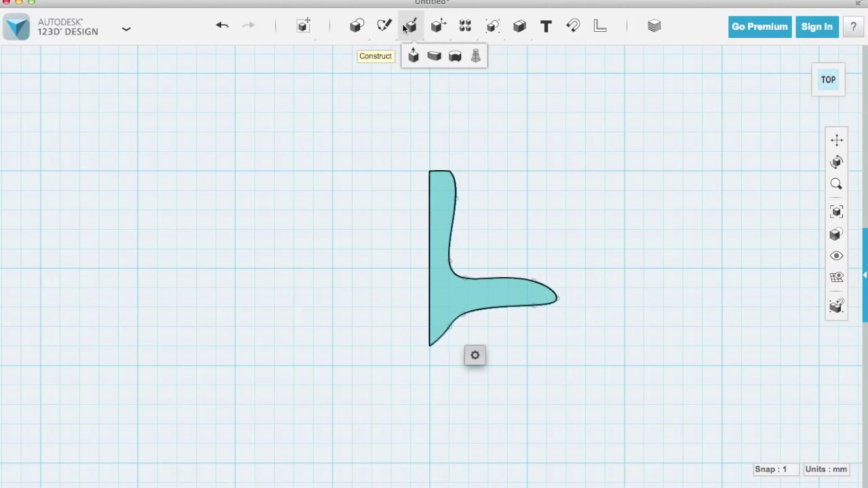
pyautogui.click(454, 56)
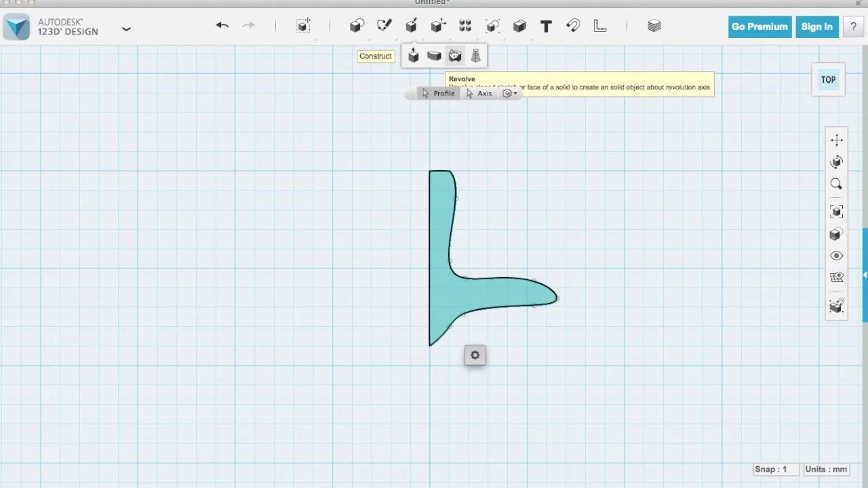
pyautogui.click(440, 239)
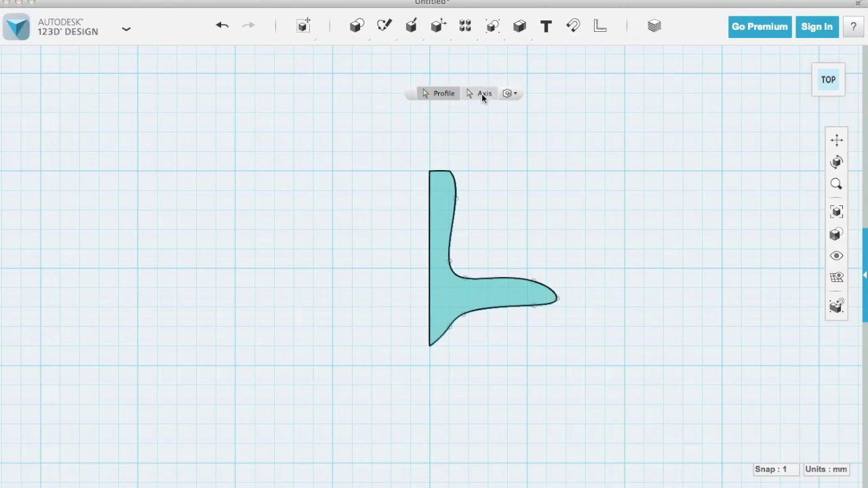
pyautogui.click(482, 94)
pyautogui.click(430, 232)
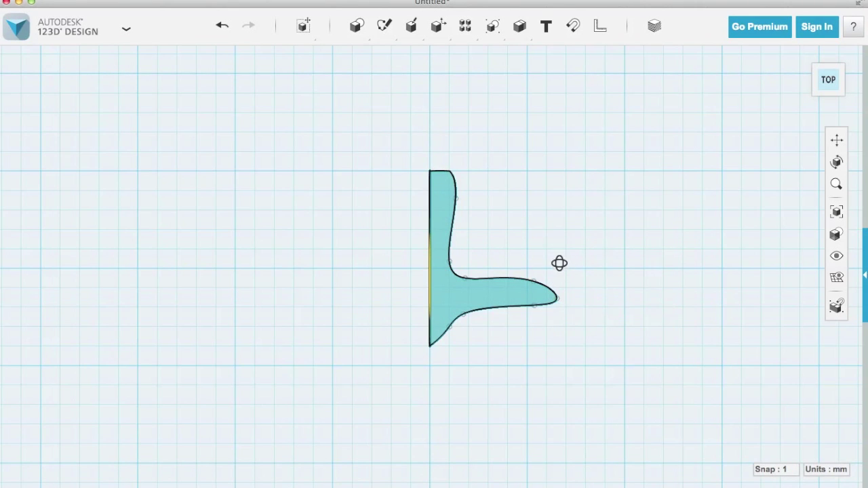
pyautogui.moveTo(558, 262); pyautogui.dragTo(541, 284, button='right')
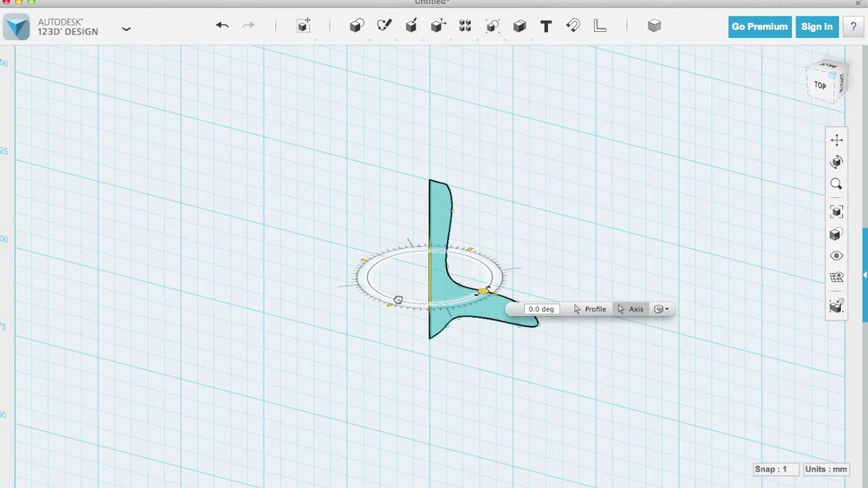
# Set the revolve angle to 360 degrees and complete the solid spinning top shape.
pyautogui.moveTo(398, 299); pyautogui.dragTo(371, 286)
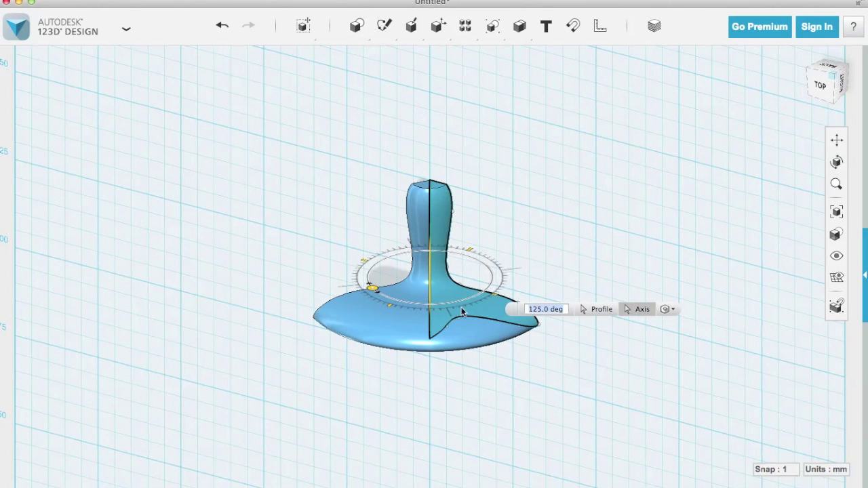
pyautogui.click(565, 310)
pyautogui.write('360g')
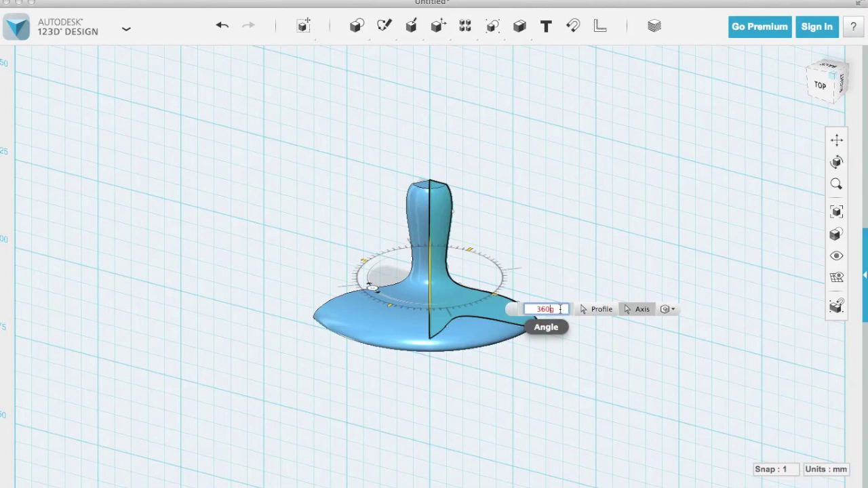
pyautogui.press('Return')
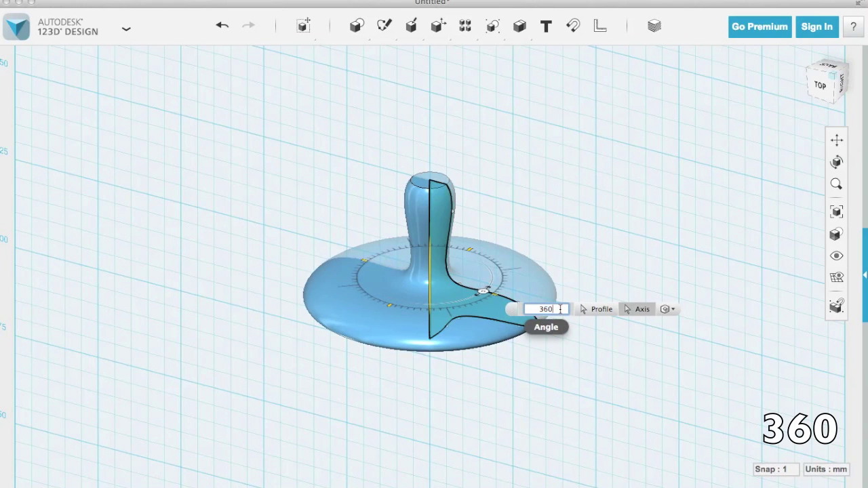
pyautogui.click(574, 274)
pyautogui.moveTo(583, 235); pyautogui.dragTo(563, 248, button='right')
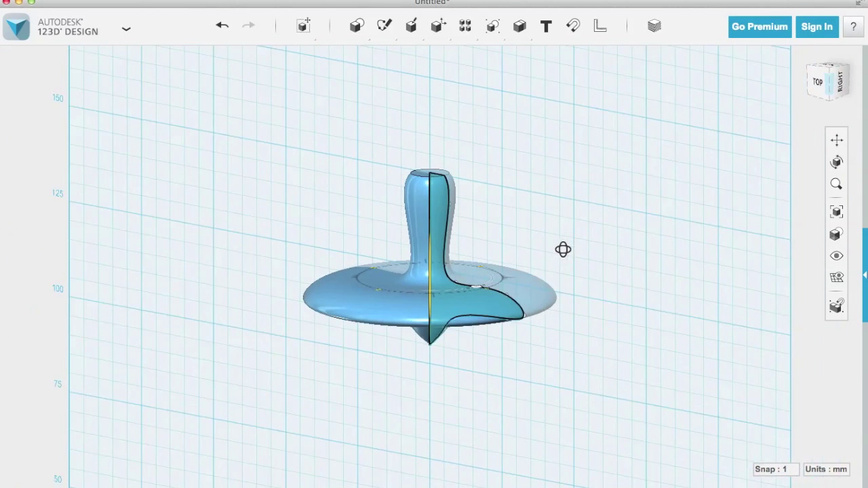
pyautogui.click(556, 310)
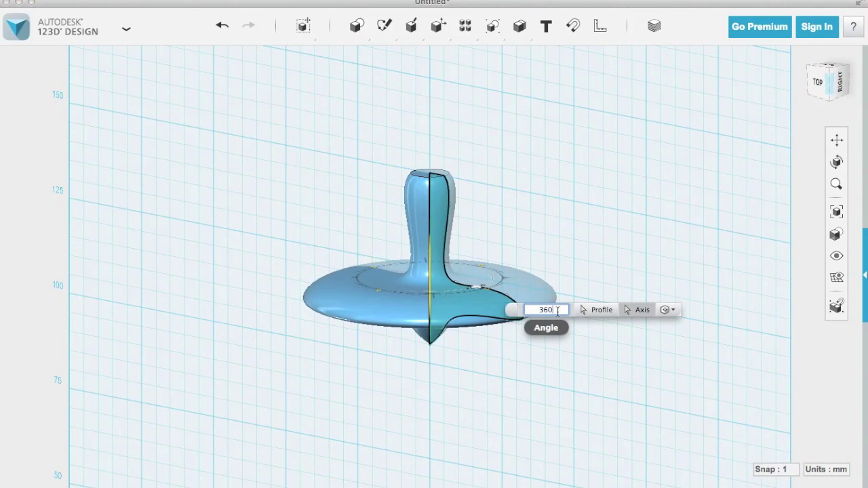
pyautogui.press('Return')
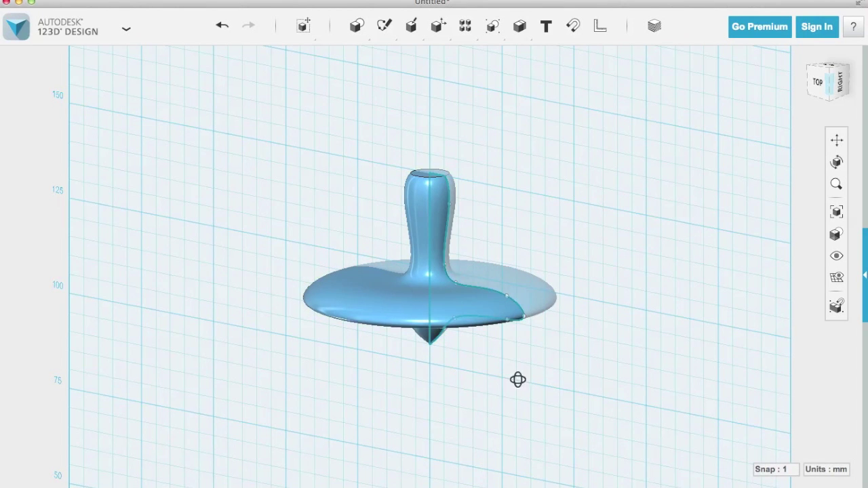
pyautogui.moveTo(517, 379); pyautogui.dragTo(646, 293, button='right')
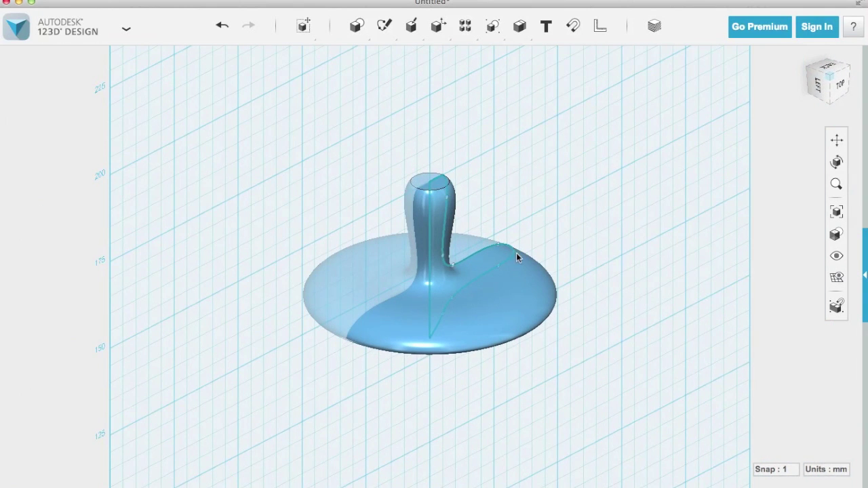
# Rotate the solid spinning top by -90 degrees so its pointed tip faces up, and raise it 25 mm.
pyautogui.click(484, 277)
pyautogui.moveTo(484, 277); pyautogui.dragTo(449, 201, button='right')
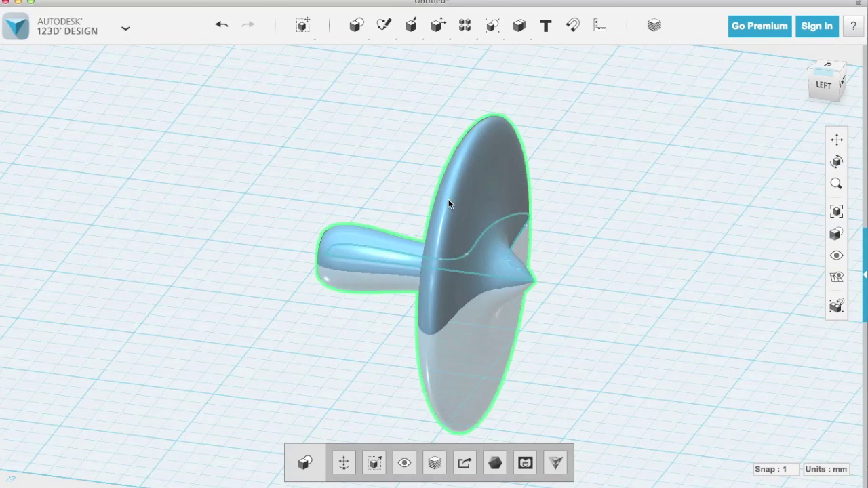
pyautogui.moveTo(303, 25)
pyautogui.click(305, 59)
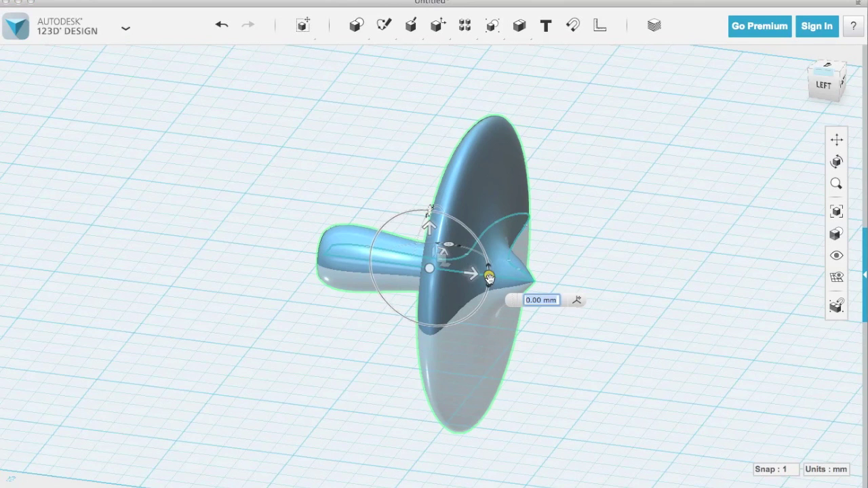
pyautogui.moveTo(610, 202)
pyautogui.mouseDown(button='right')
pyautogui.moveTo(589, 235)
pyautogui.moveTo(581, 217)
pyautogui.moveTo(618, 216)
pyautogui.moveTo(614, 208)
pyautogui.moveTo(607, 216)
pyautogui.mouseUp(button='right')
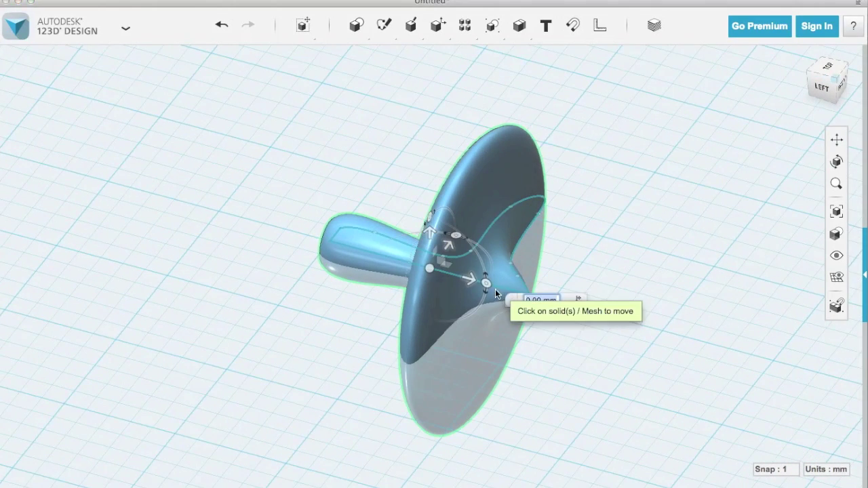
pyautogui.moveTo(486, 284); pyautogui.dragTo(429, 209)
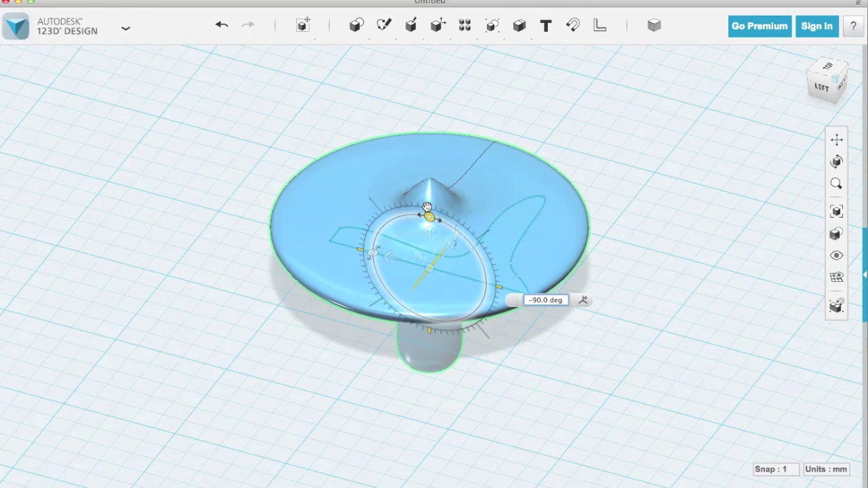
pyautogui.moveTo(427, 207); pyautogui.dragTo(428, 207)
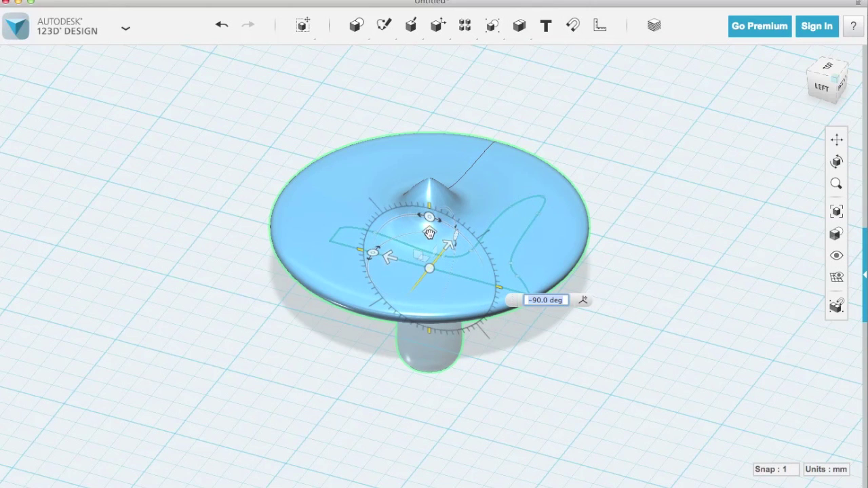
pyautogui.moveTo(429, 232); pyautogui.dragTo(429, 133)
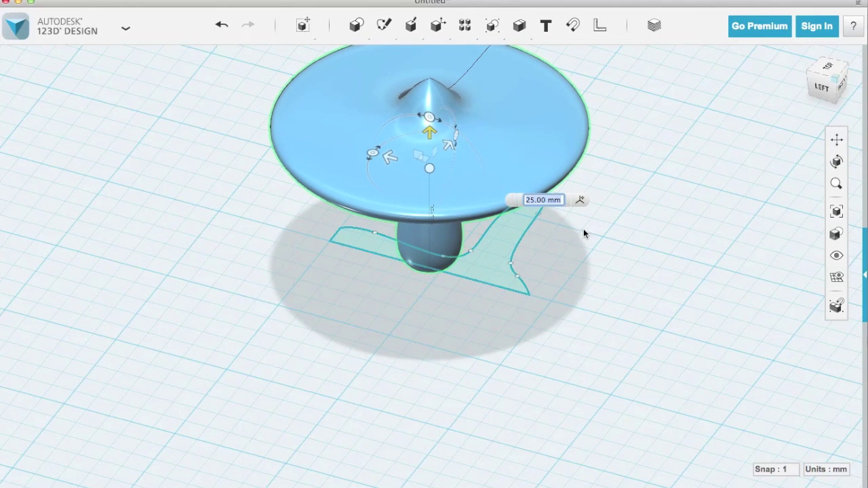
pyautogui.press('Return')
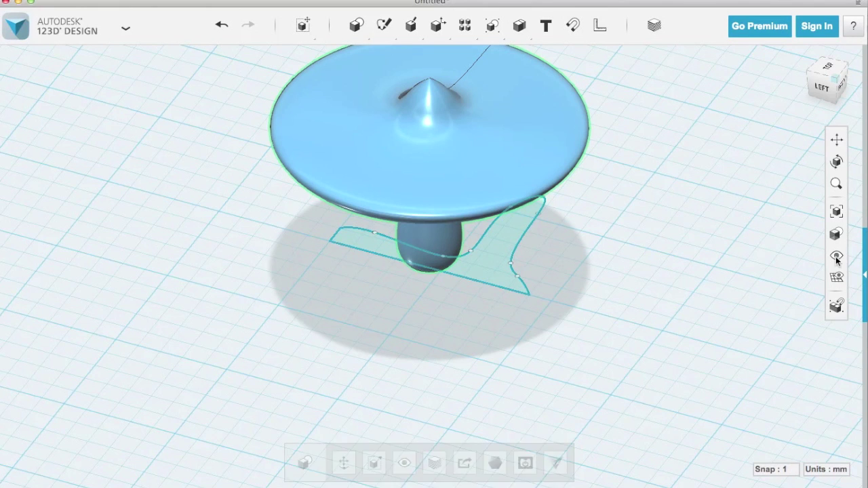
# Hide all sketches and inspect the flat end of the spinning top's handle from below and from the side.
pyautogui.moveTo(836, 255)
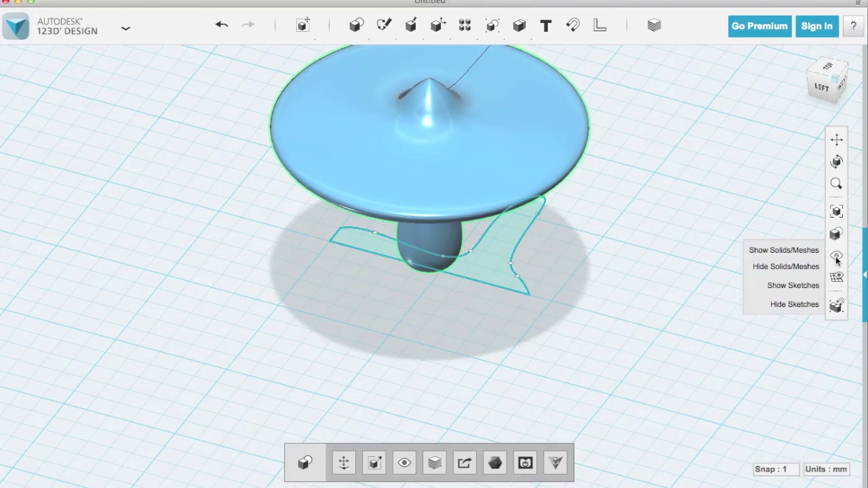
pyautogui.click(793, 305)
pyautogui.moveTo(573, 313); pyautogui.dragTo(579, 286, button='right')
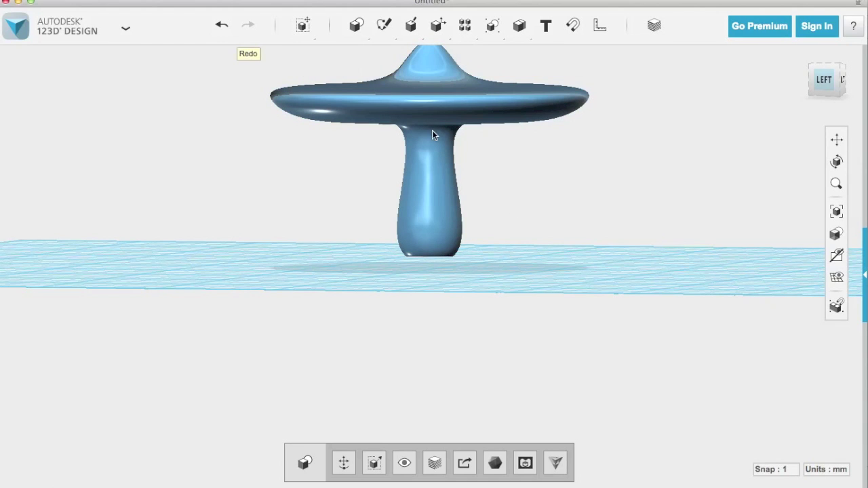
pyautogui.moveTo(529, 213); pyautogui.dragTo(496, 224, button='right')
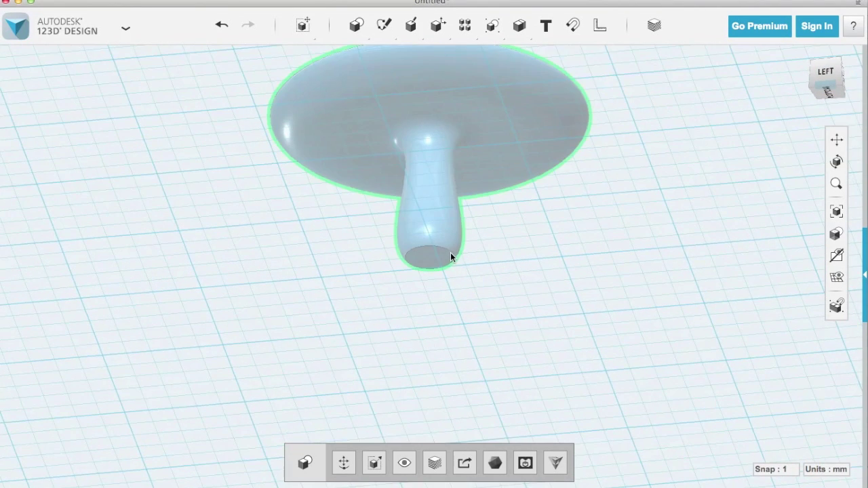
pyautogui.scroll(6, 450, 252)
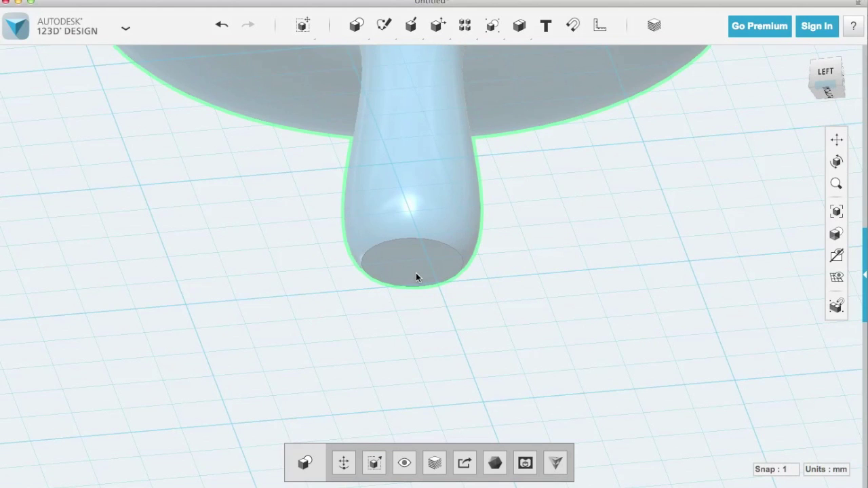
pyautogui.scroll(-8, 415, 273)
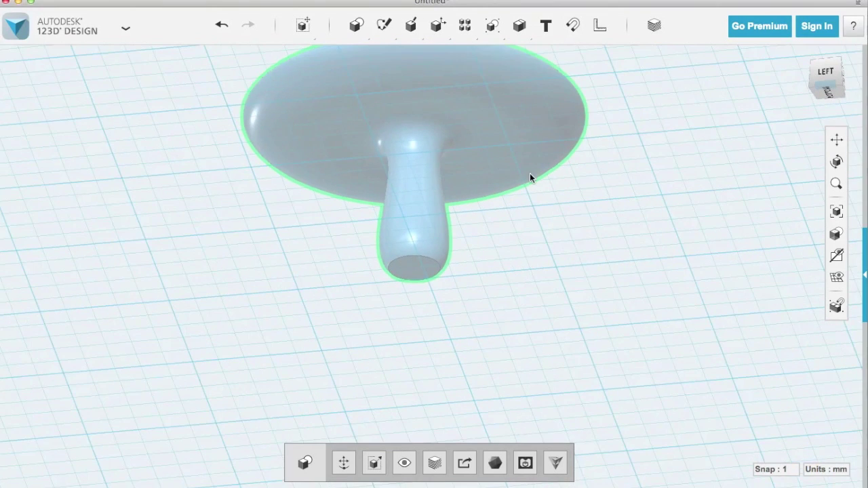
pyautogui.moveTo(606, 228); pyautogui.dragTo(608, 262, button='right')
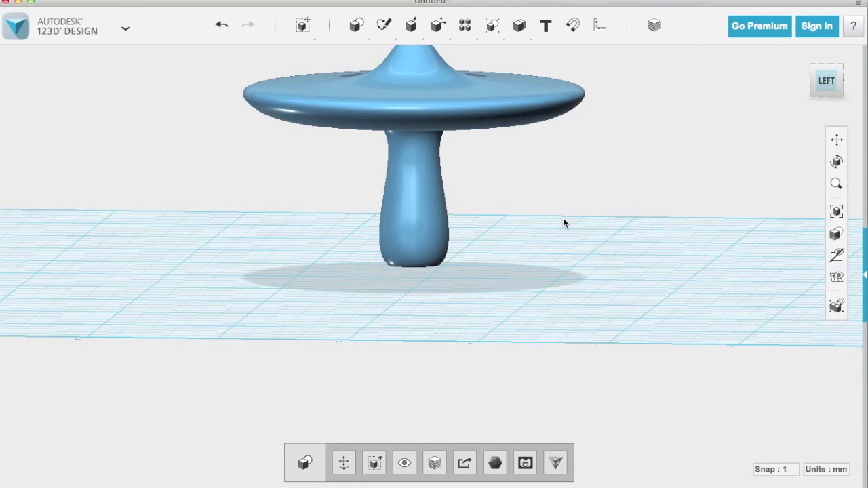
pyautogui.moveTo(564, 222); pyautogui.dragTo(552, 260, button='middle')
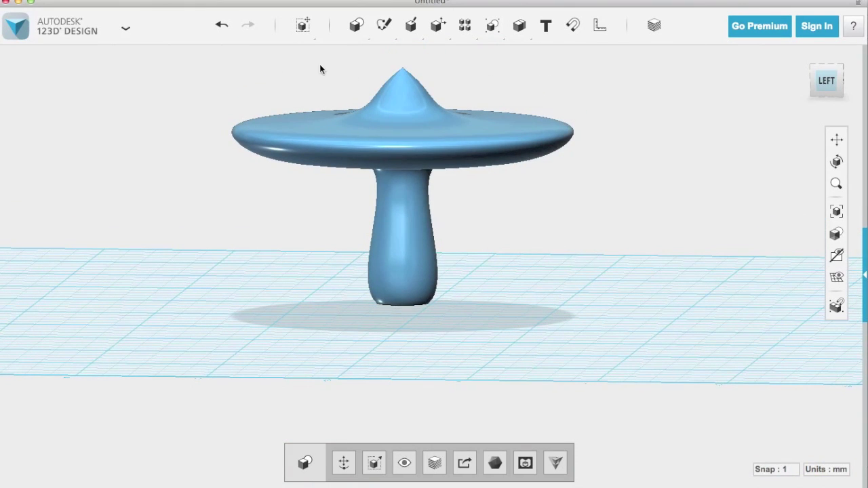
# Start saving the model to a file and create a new folder named 3D PRINTS inside the 3D FILES folder.
pyautogui.moveTo(301, 38)
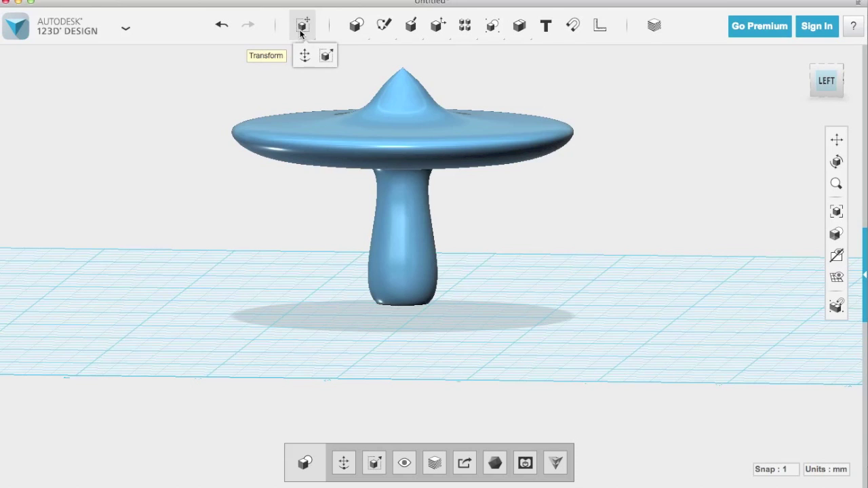
pyautogui.moveTo(66, 11)
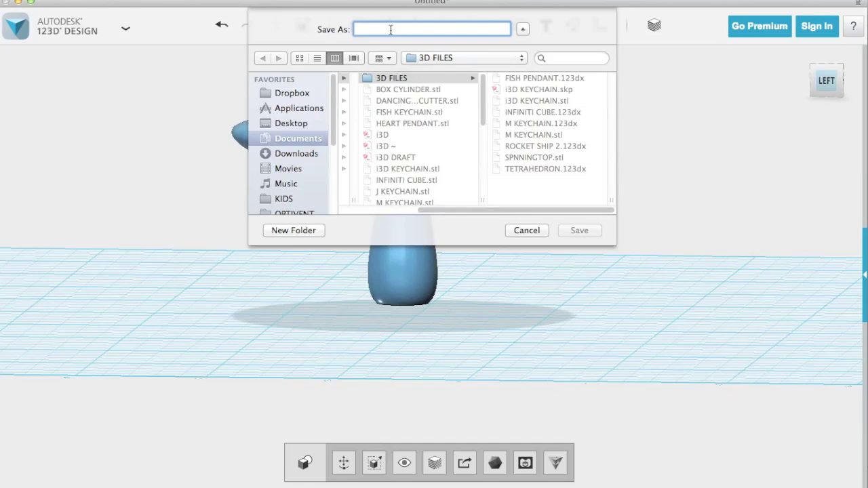
pyautogui.scroll(-3, 373, 185)
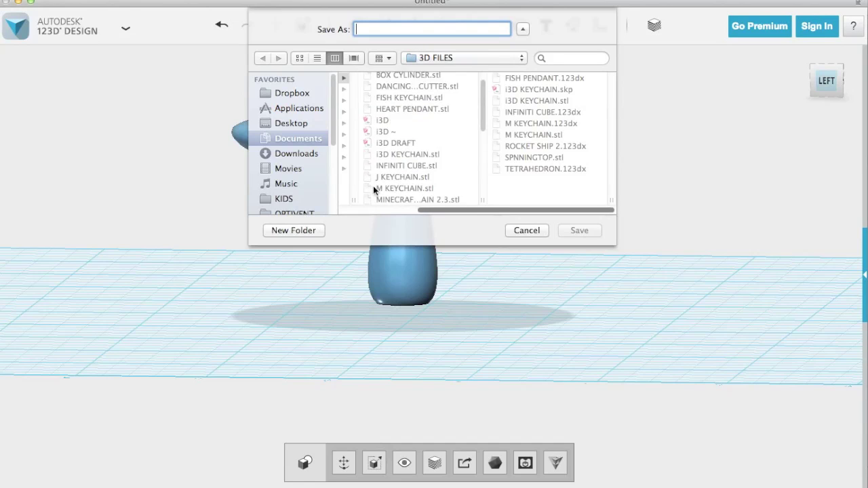
pyautogui.scroll(3, 391, 160)
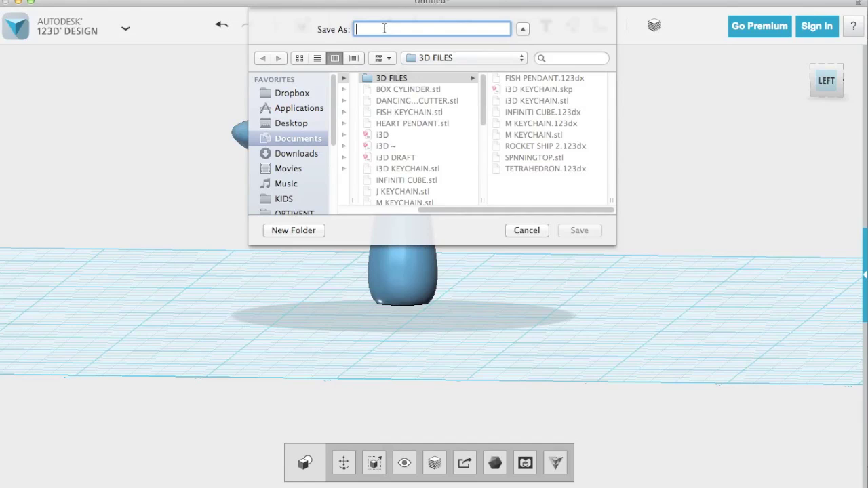
pyautogui.click(293, 233)
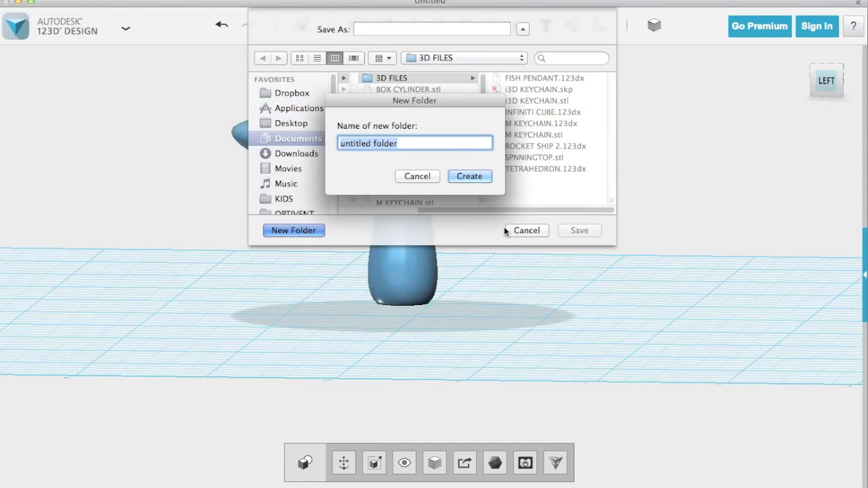
pyautogui.write('3D ')
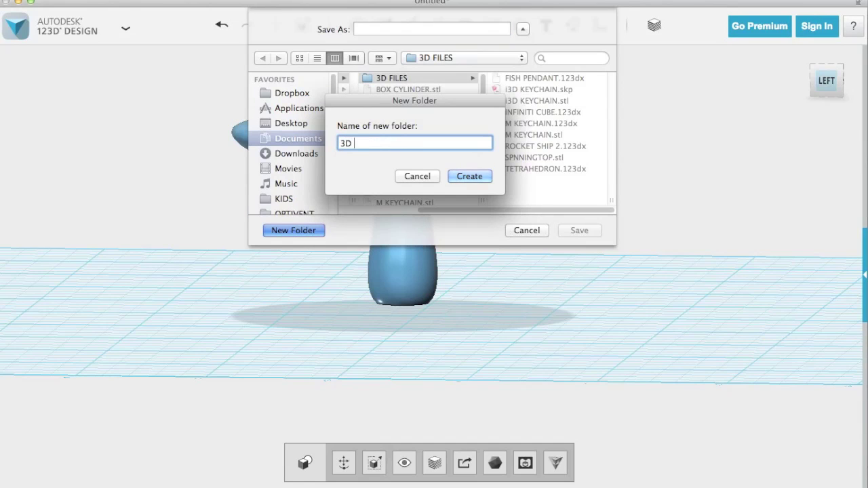
pyautogui.write('PRINTS')
pyautogui.press('Return')
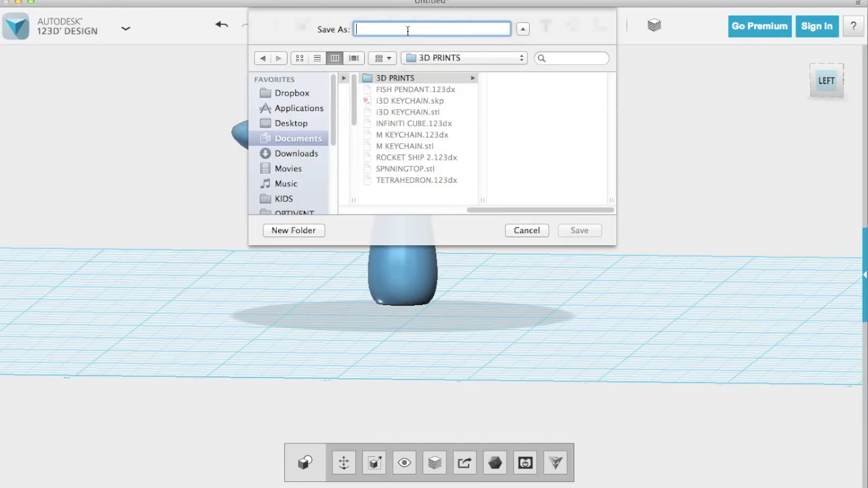
# Save the file in the 3D PRINTS folder under the name SPINNING TOP.
pyautogui.write('SPIN')
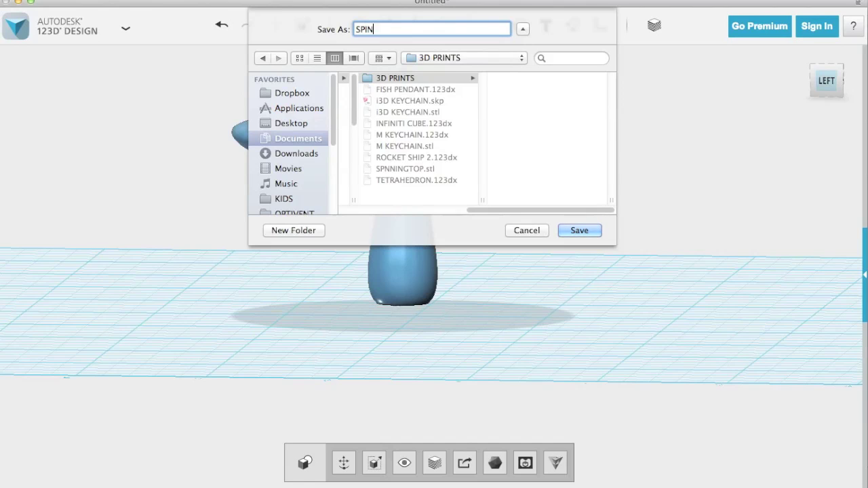
pyautogui.write('NING TOP')
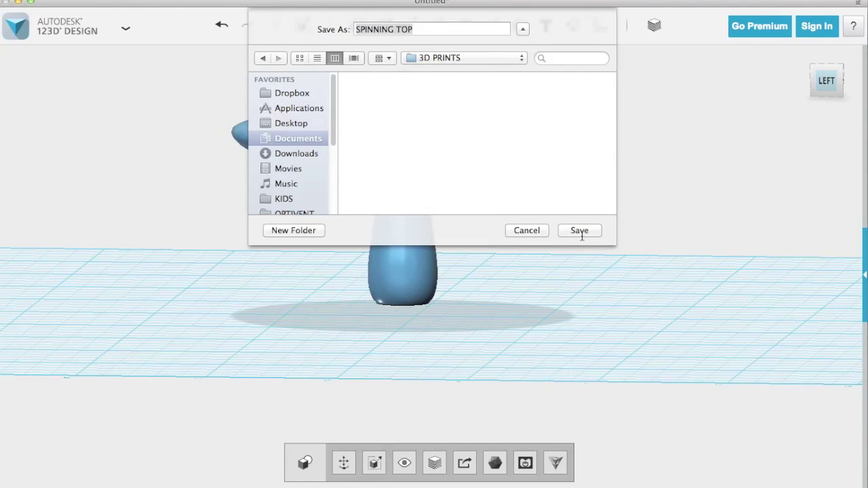
pyautogui.click(580, 231)
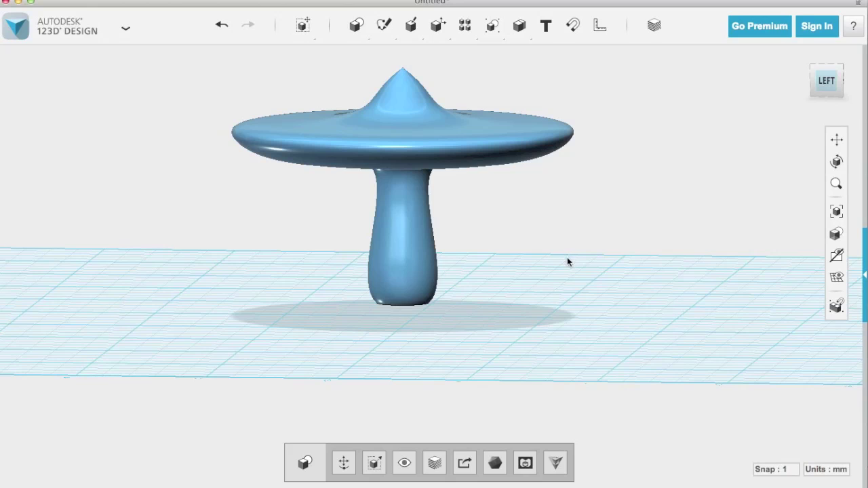